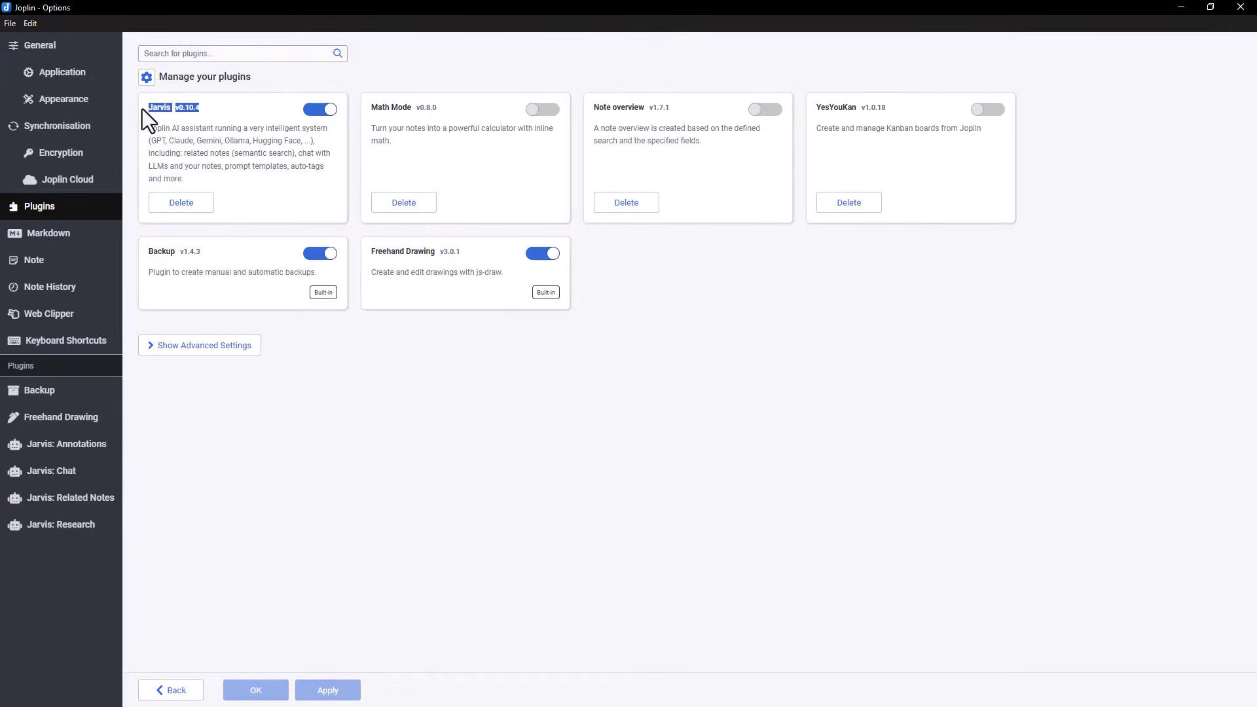
Step: Confirm in Joplin's Plugins page that Jarvis v0.10.4 is installed and enabled
{"action": "left_click", "coordinate": [214, 116]}
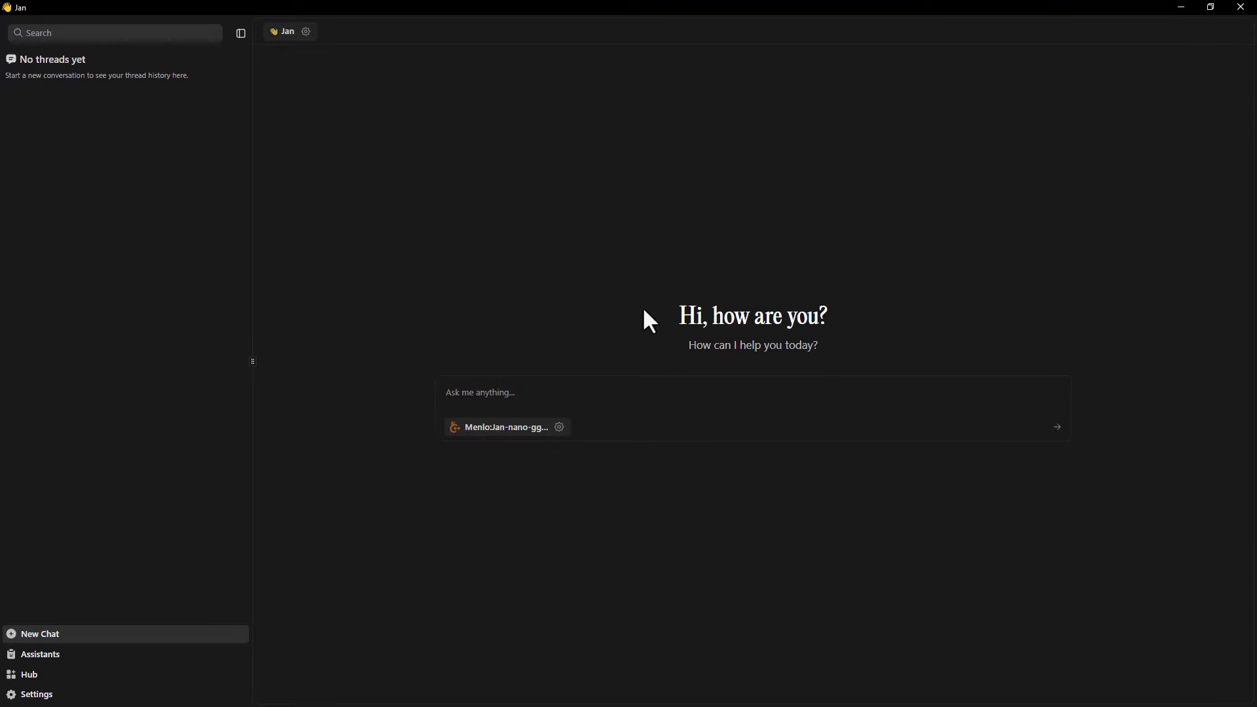
Step: Check Jan's current model and model list, then view the Local API Server settings at 127.0.0.1:1337
{"action": "left_click", "coordinate": [561, 427]}
{"action": "left_click", "coordinate": [563, 434]}
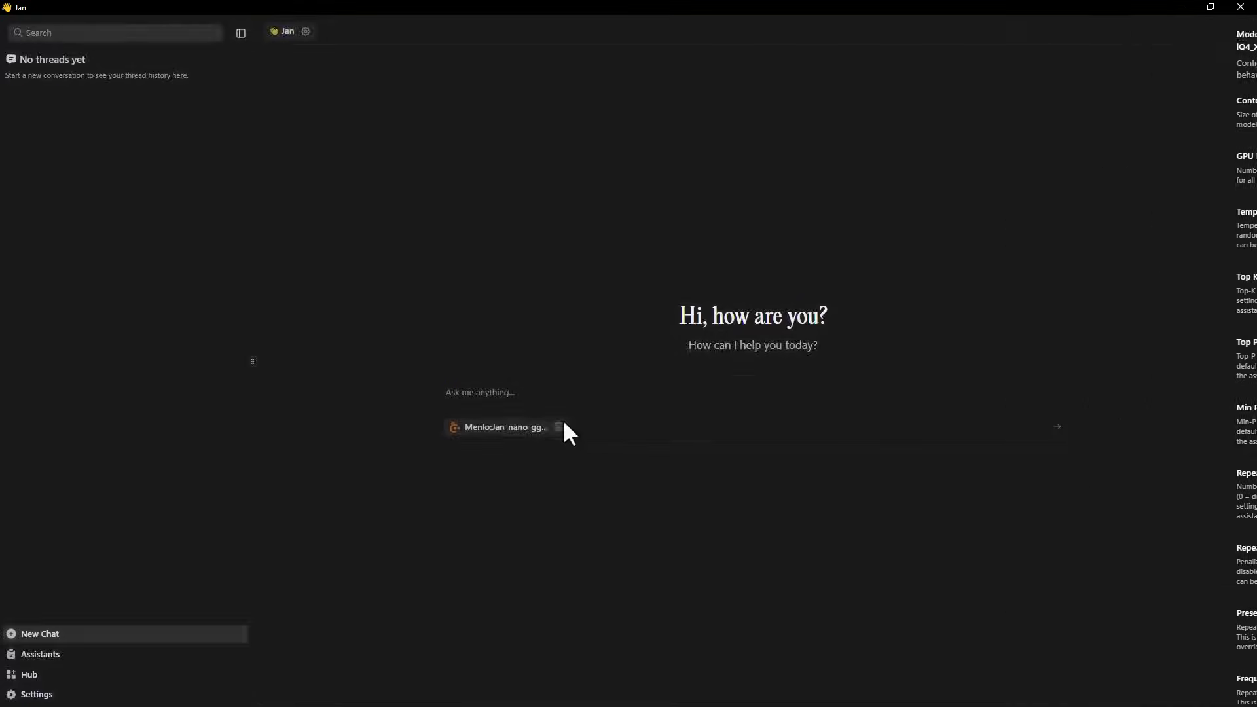
{"action": "left_click", "coordinate": [527, 429]}
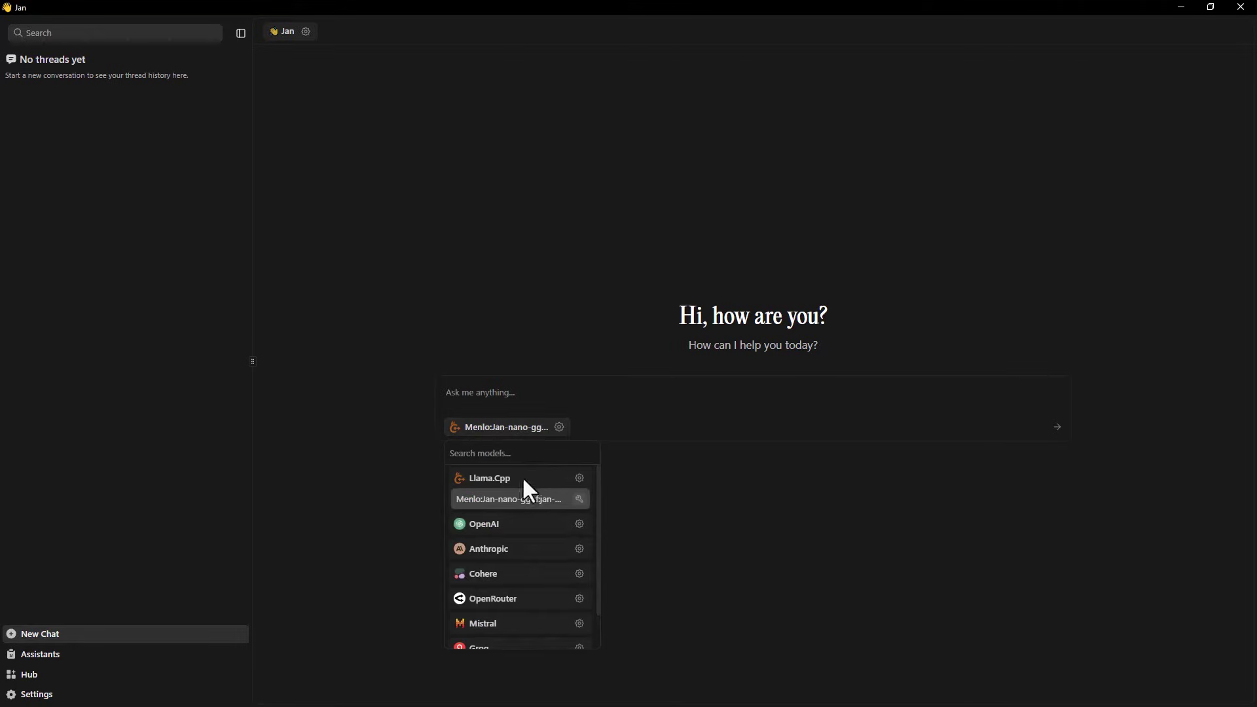
{"action": "left_click", "coordinate": [553, 390]}
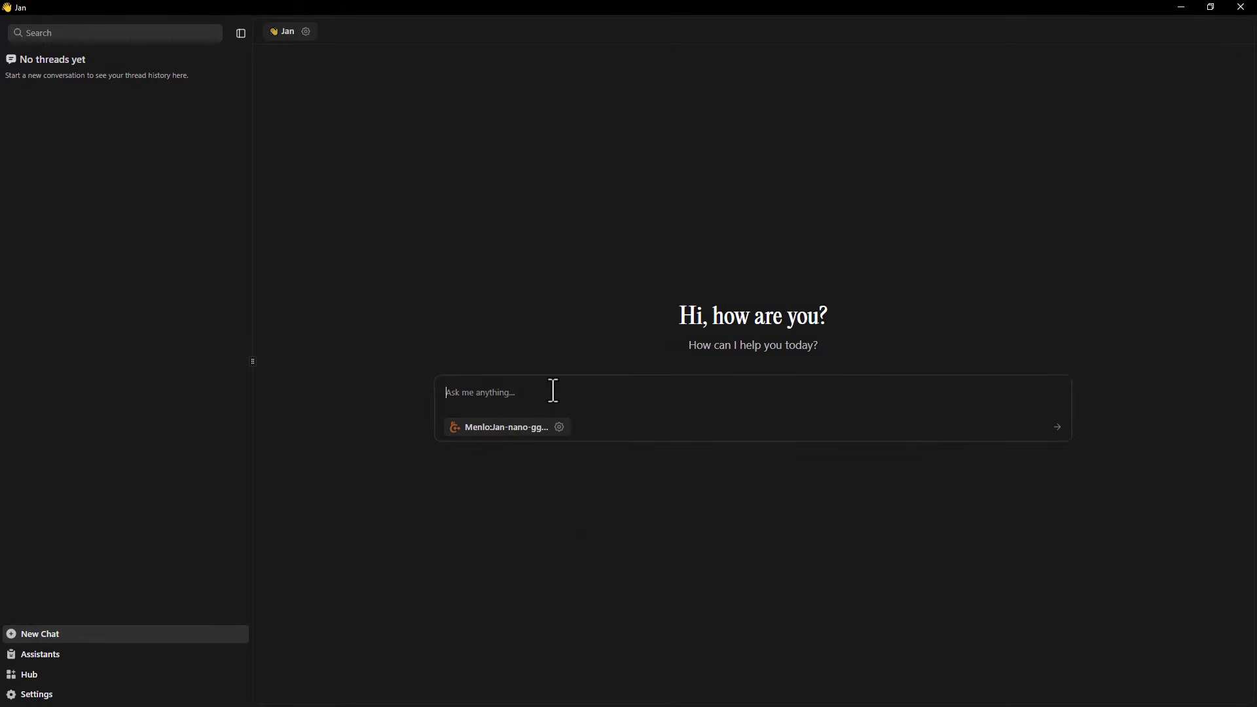
{"action": "left_click", "coordinate": [37, 694]}
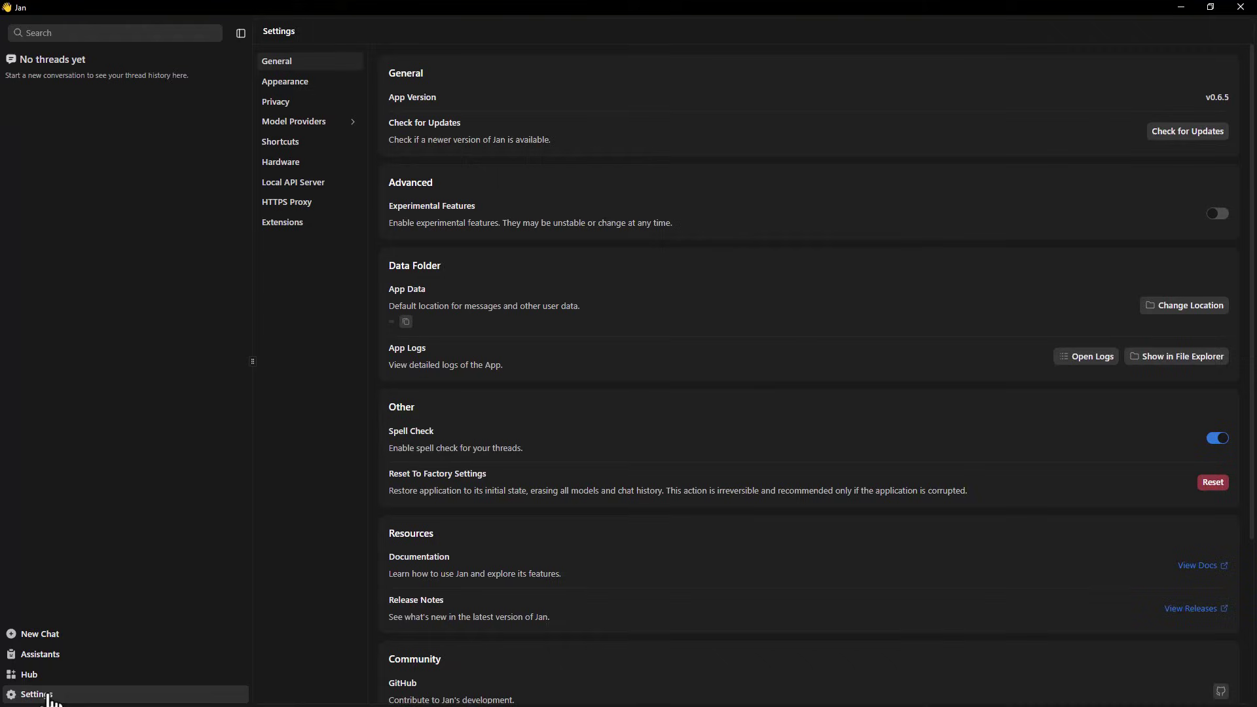
{"action": "left_click", "coordinate": [308, 186]}
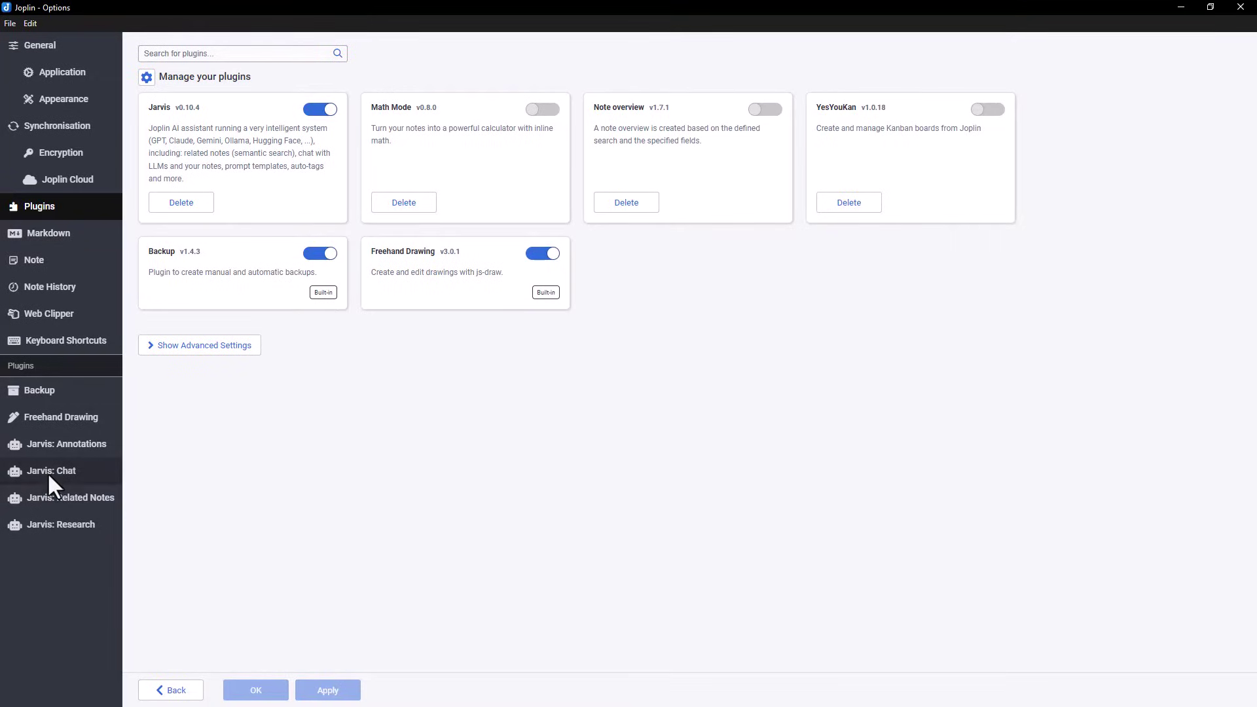
Step: In Jarvis: Chat settings, keep Chat: Model set to the OpenAI-compatible custom model
{"action": "left_click", "coordinate": [48, 473]}
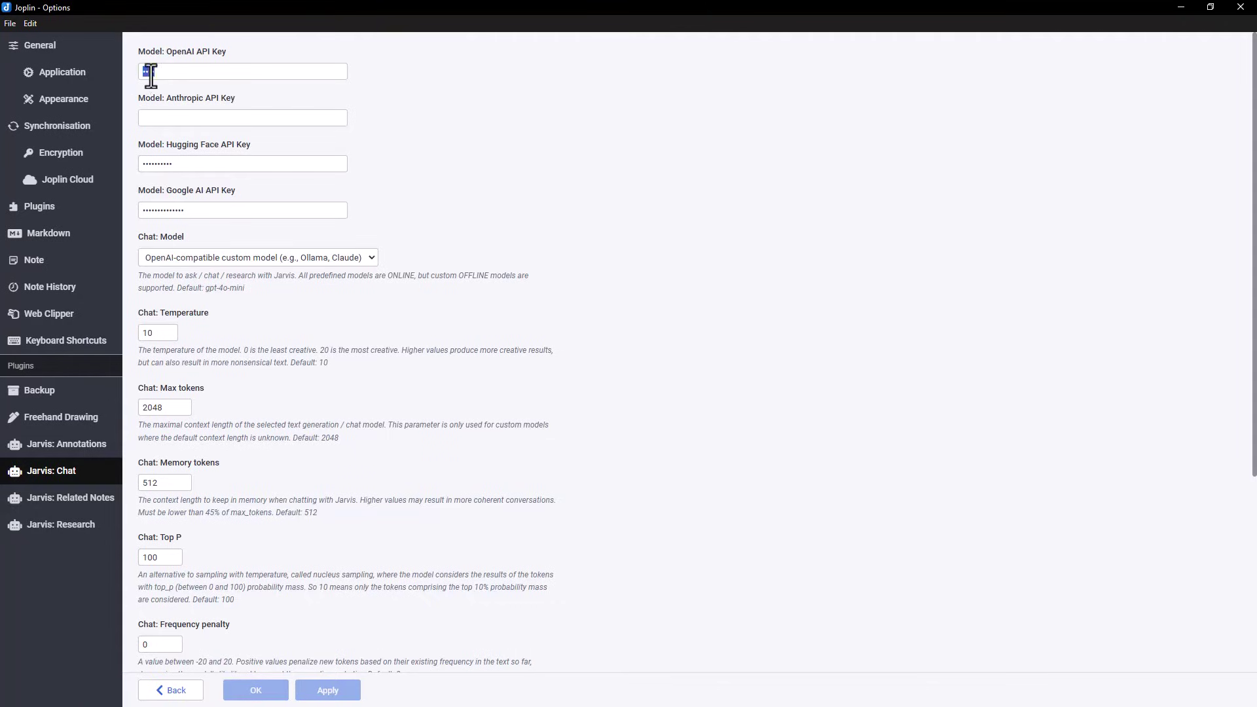
{"action": "left_click_drag", "start_coordinate": [164, 74], "coordinate": [131, 72]}
{"action": "left_click", "coordinate": [284, 258]}
{"action": "left_click", "coordinate": [327, 250]}
{"action": "scroll", "coordinate": [342, 477], "scroll_direction": "down", "scroll_amount": 5}
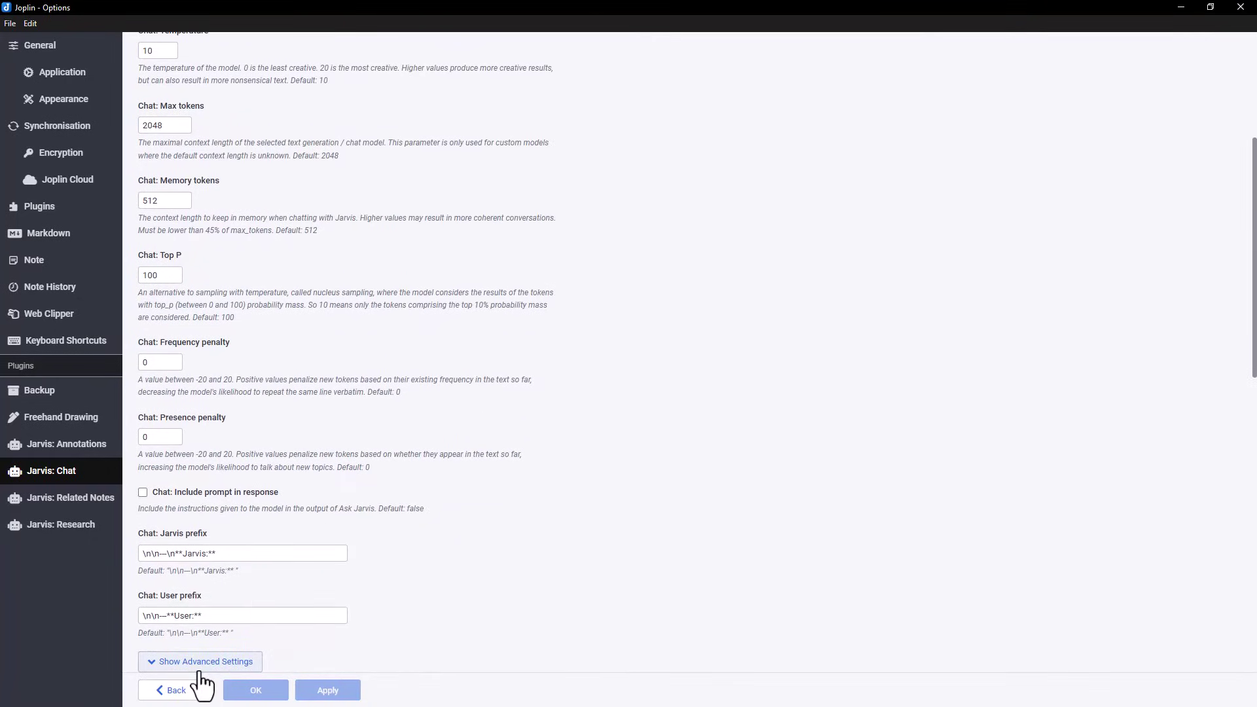
Step: Set Chat: Timeout to 600, review the Jan-nano model ID and 127.0.0.1:1337 endpoint, and apply
{"action": "left_click", "coordinate": [200, 670]}
{"action": "scroll", "coordinate": [250, 595], "scroll_direction": "down", "scroll_amount": 8}
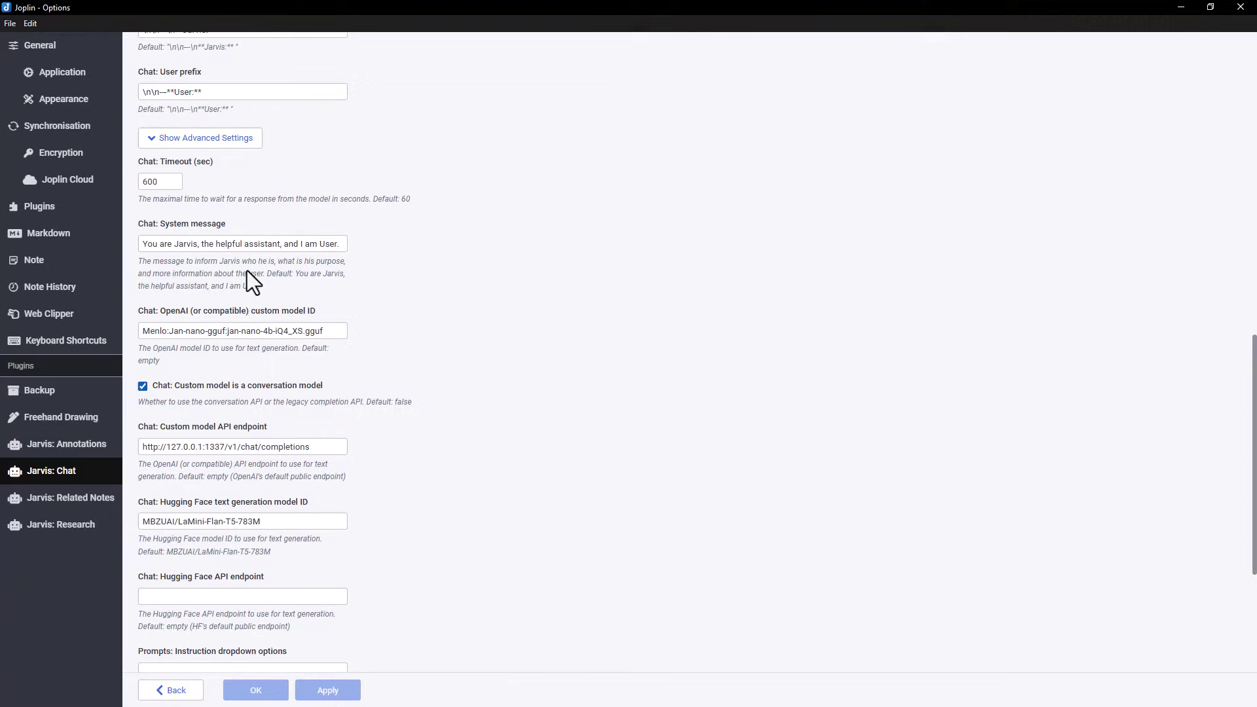
{"action": "double_click", "coordinate": [151, 182]}
{"action": "type", "text": "500"}
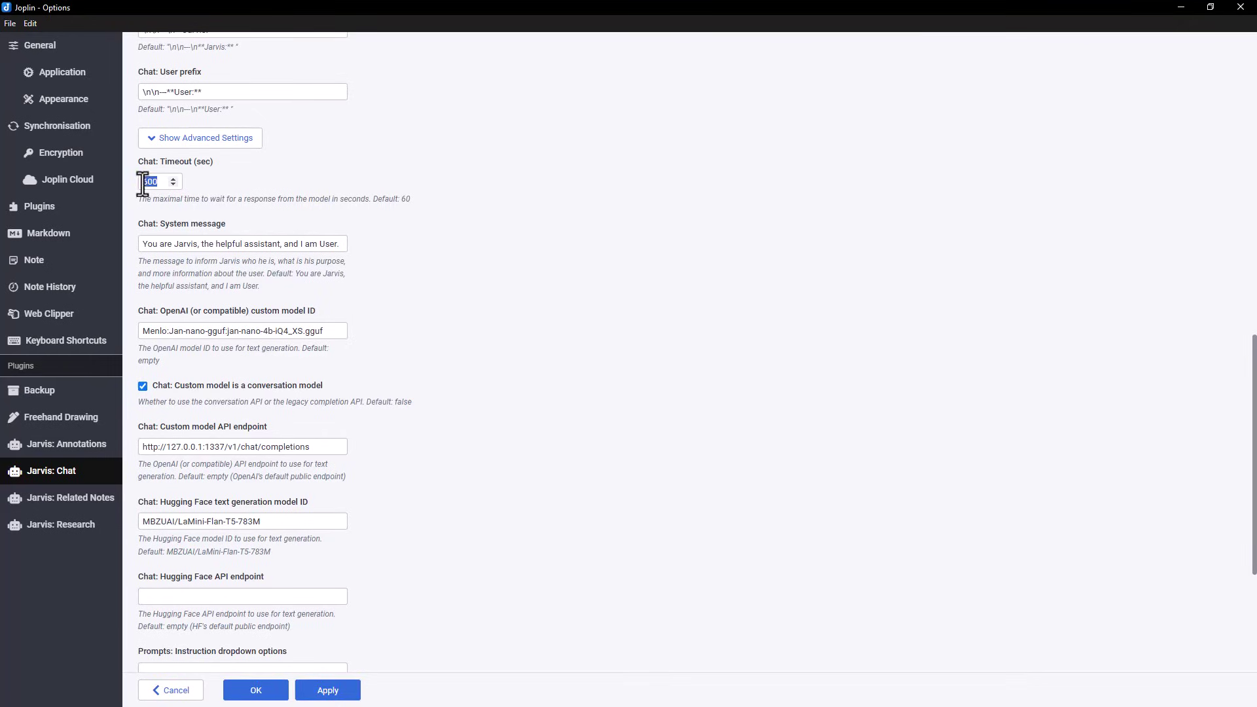
{"action": "scroll", "coordinate": [398, 252], "scroll_direction": "down", "scroll_amount": 2}
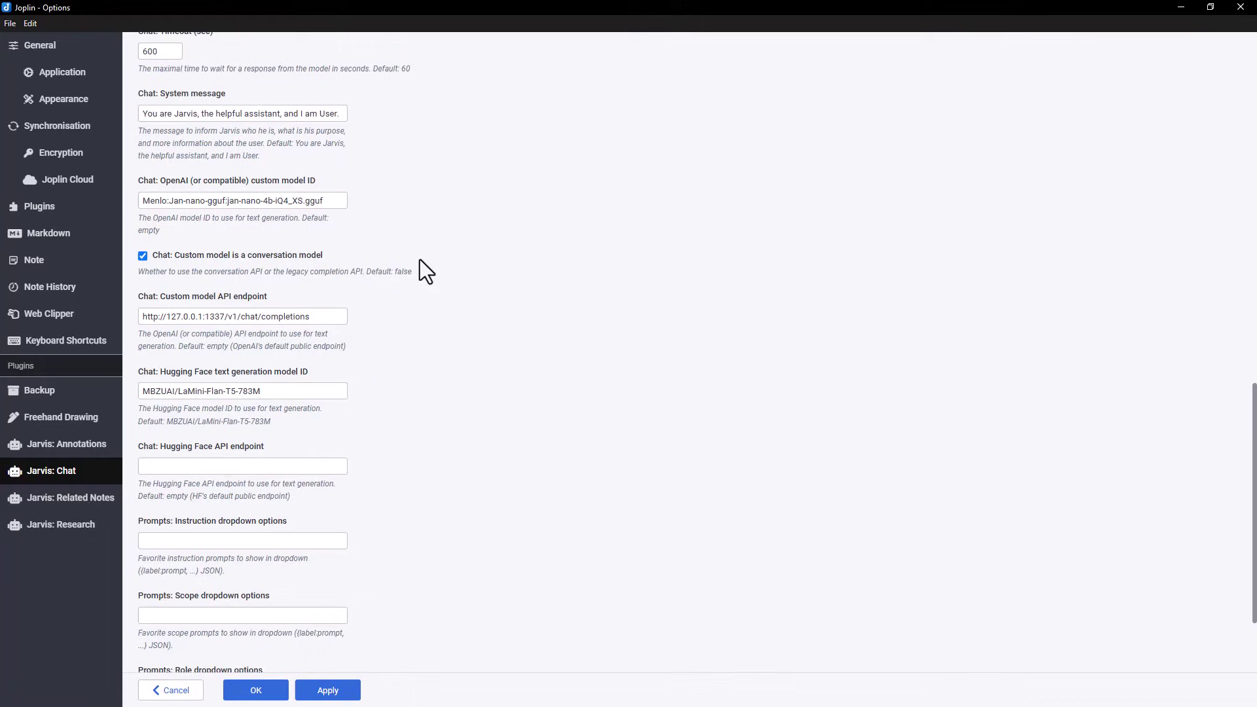
{"action": "left_click_drag", "start_coordinate": [331, 200], "coordinate": [122, 199]}
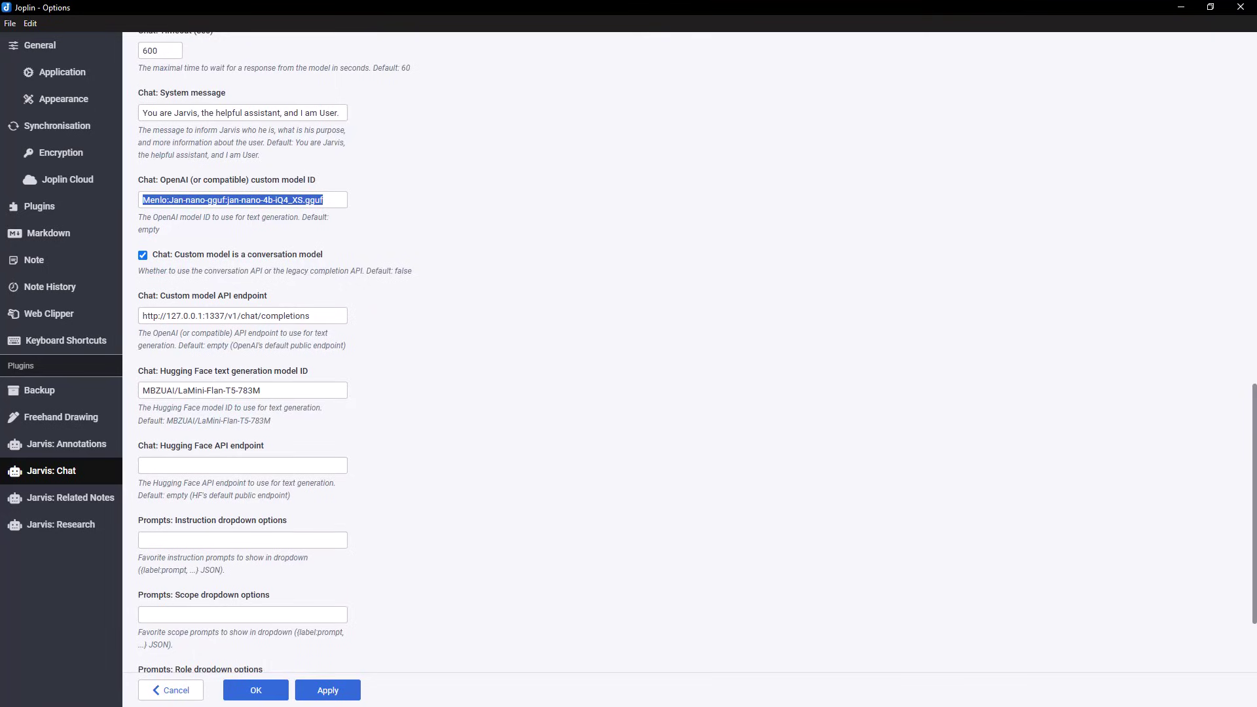
{"action": "left_click_drag", "start_coordinate": [324, 316], "coordinate": [132, 316]}
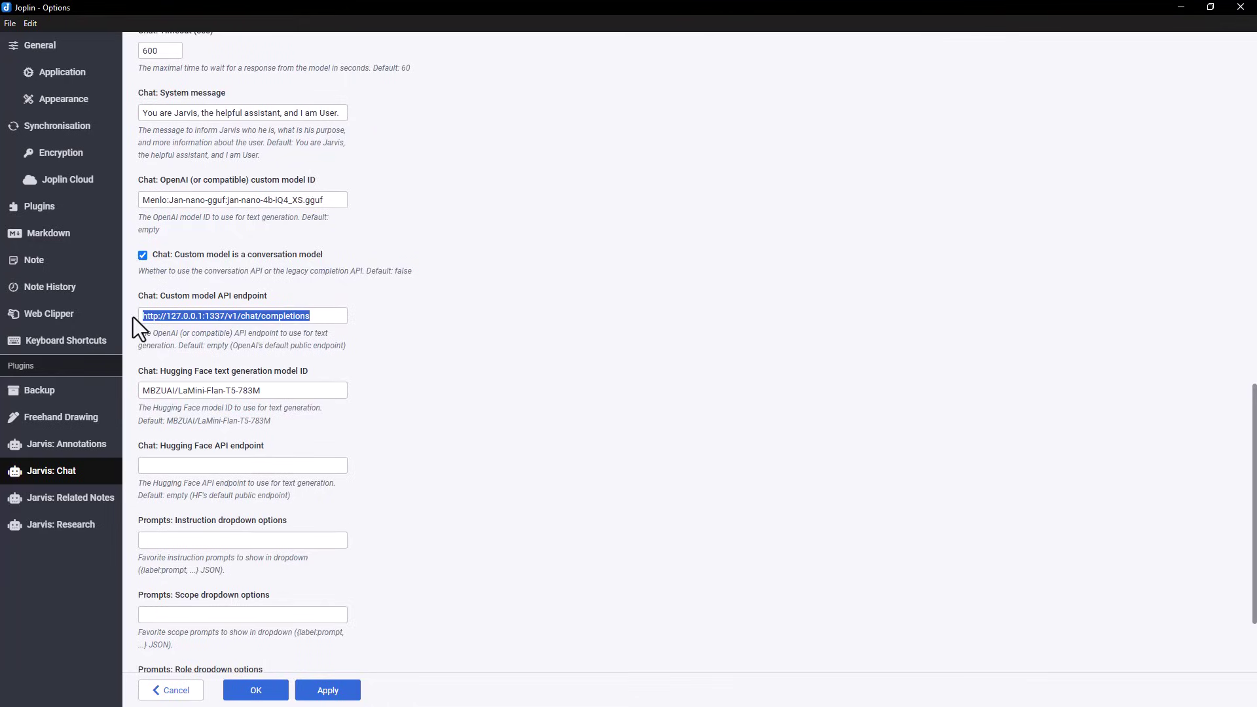
{"action": "left_click", "coordinate": [347, 692]}
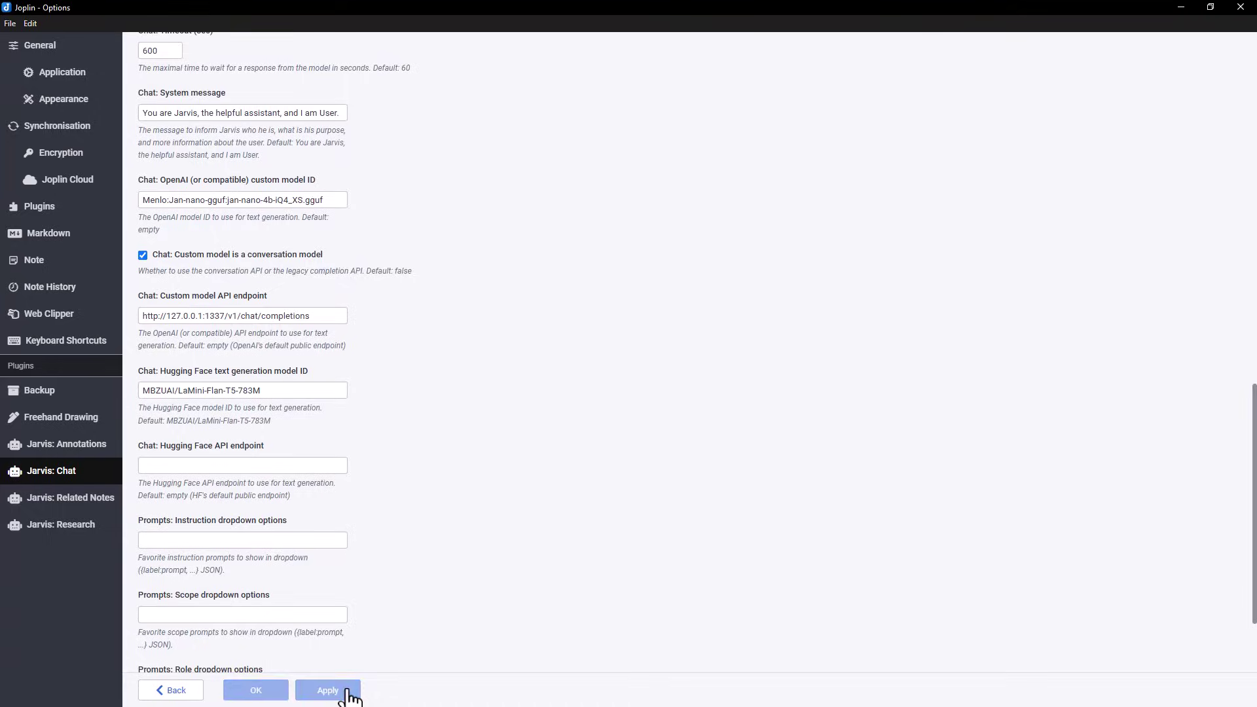
Step: In the Jarvis test note, ask 'can you tell me some info about joplin the note taking app?' and have Jarvis answer
{"action": "left_click", "coordinate": [172, 693]}
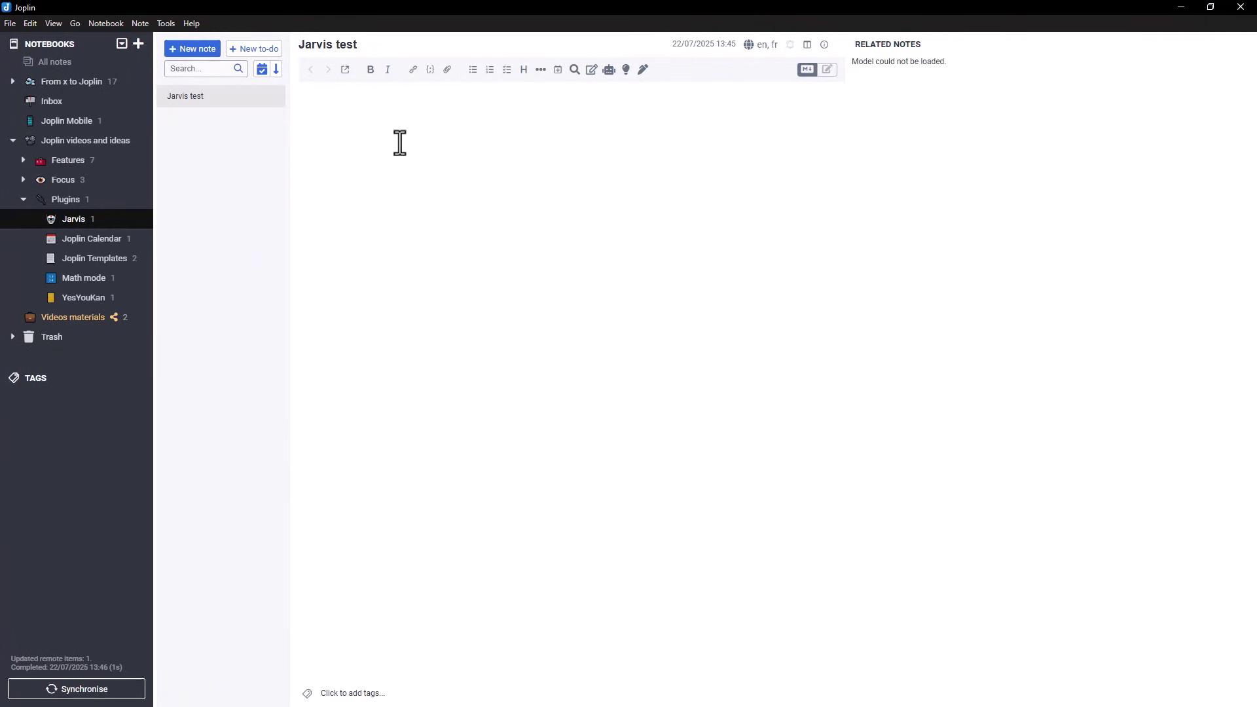
{"action": "left_click", "coordinate": [376, 105]}
{"action": "type", "text": "can you tell me som e i"}
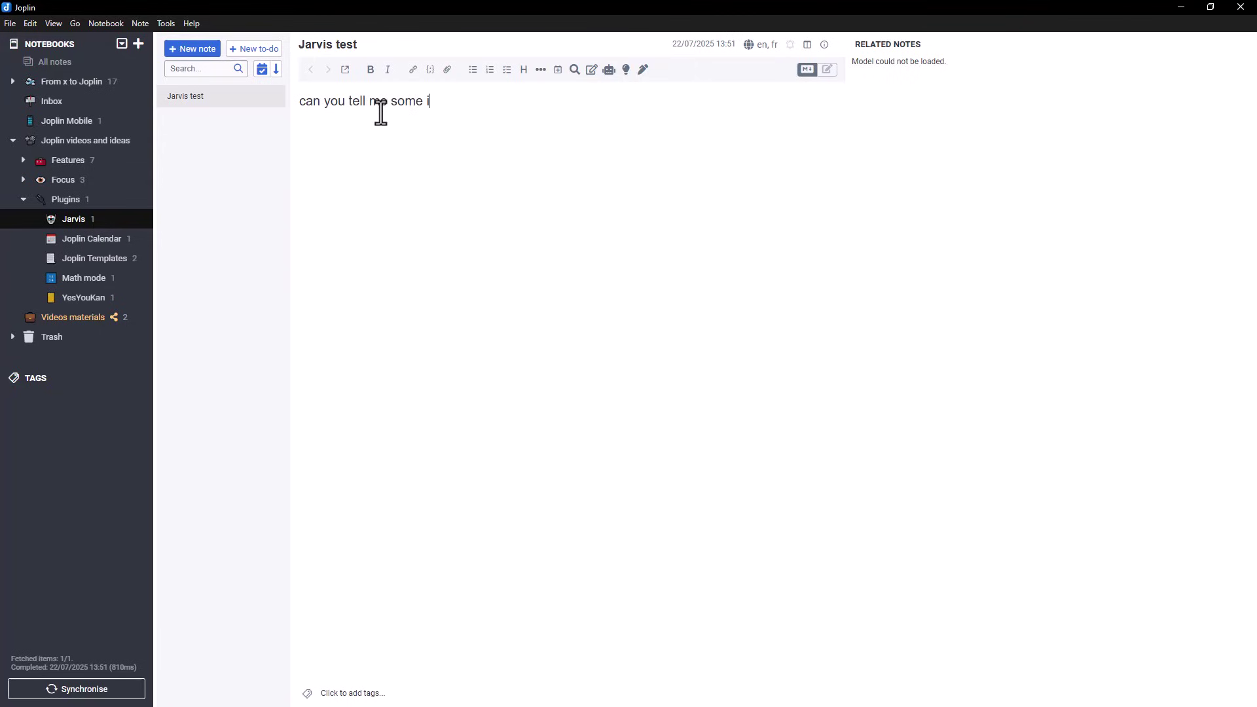
{"action": "type", "text": "nfo about joplin the note taking app ?"}
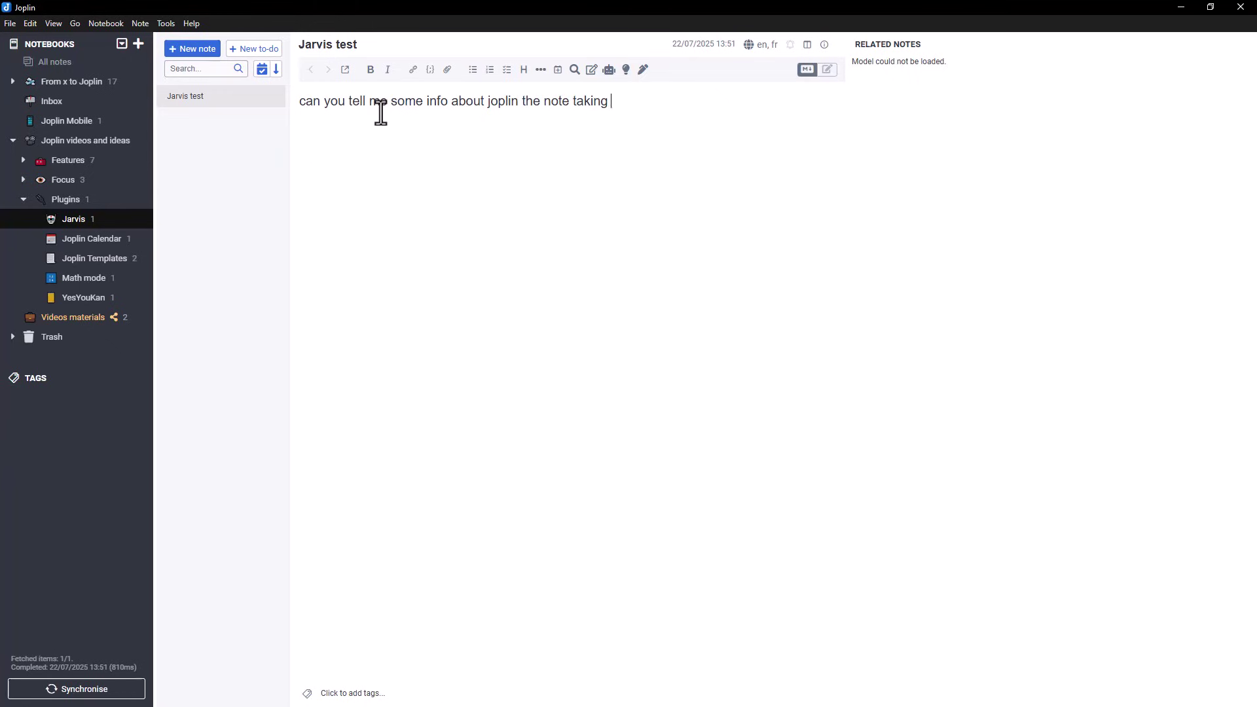
{"action": "left_click", "coordinate": [609, 70]}
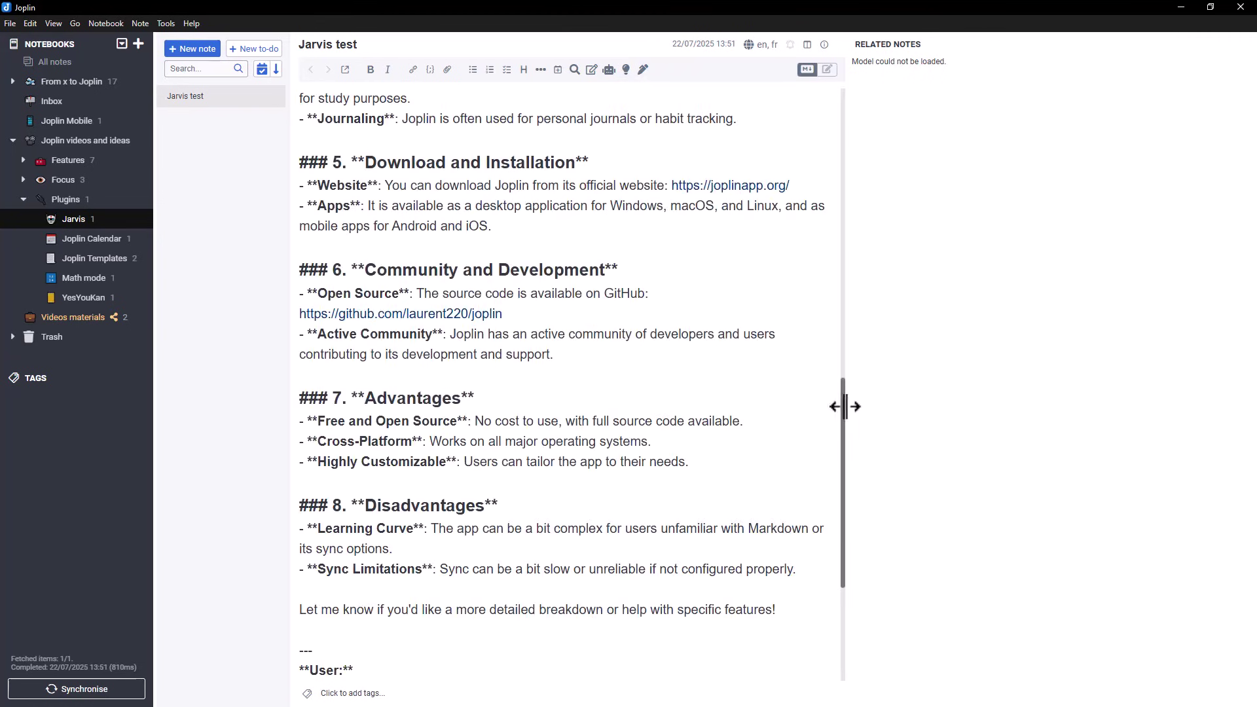
Step: Switch the Jarvis test note to the rich-text editor and scroll through Jarvis's answer
{"action": "left_click_drag", "start_coordinate": [836, 407], "coordinate": [834, 61]}
{"action": "left_click", "coordinate": [828, 68]}
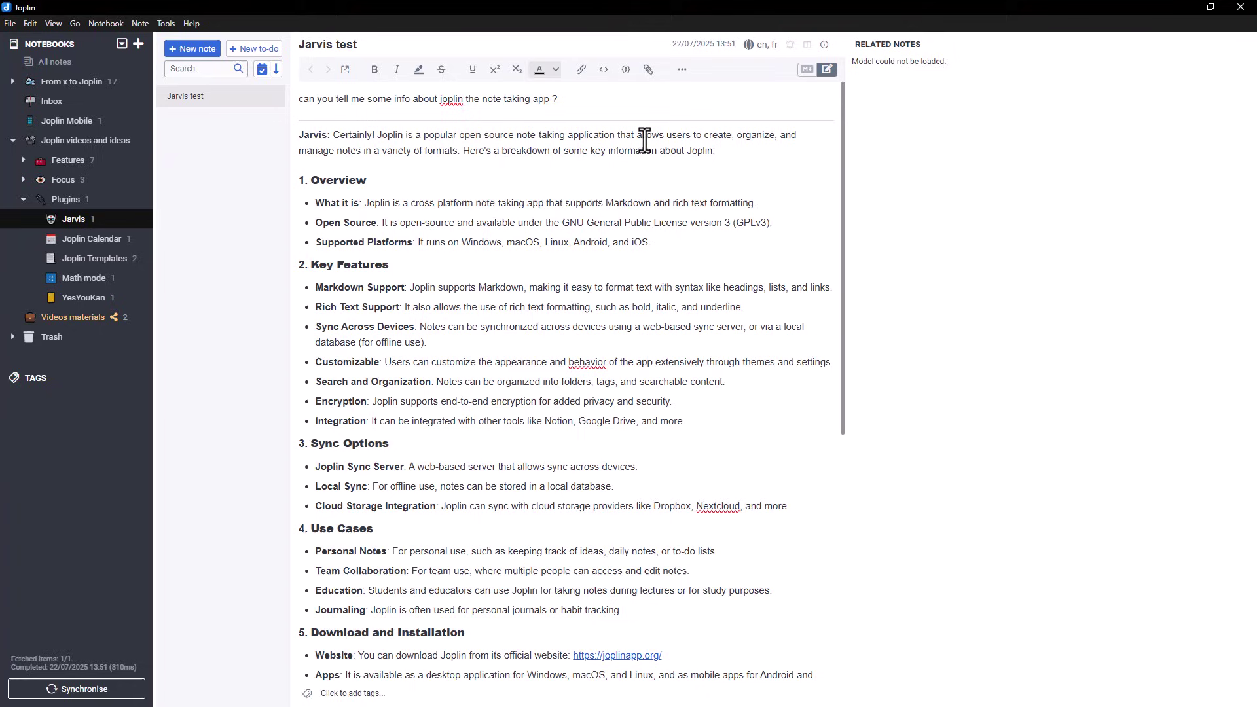
{"action": "scroll", "coordinate": [830, 268], "scroll_direction": "down", "scroll_amount": 3}
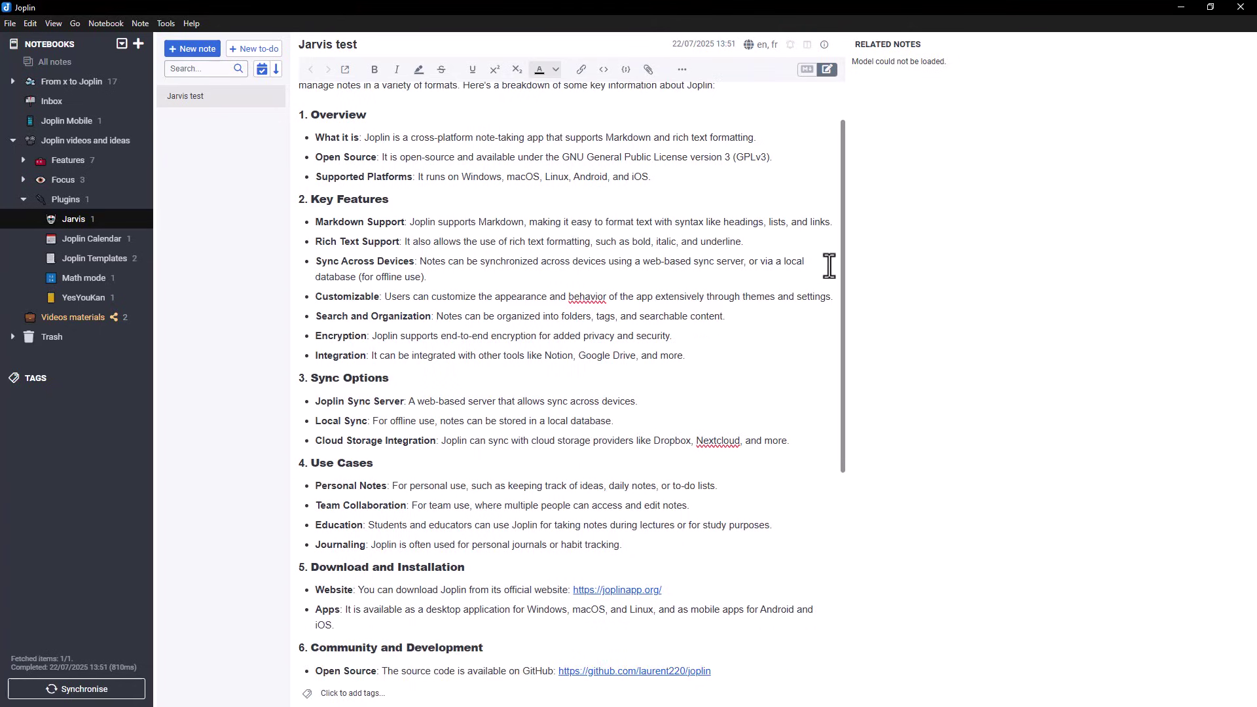
{"action": "scroll", "coordinate": [815, 262], "scroll_direction": "down", "scroll_amount": 3}
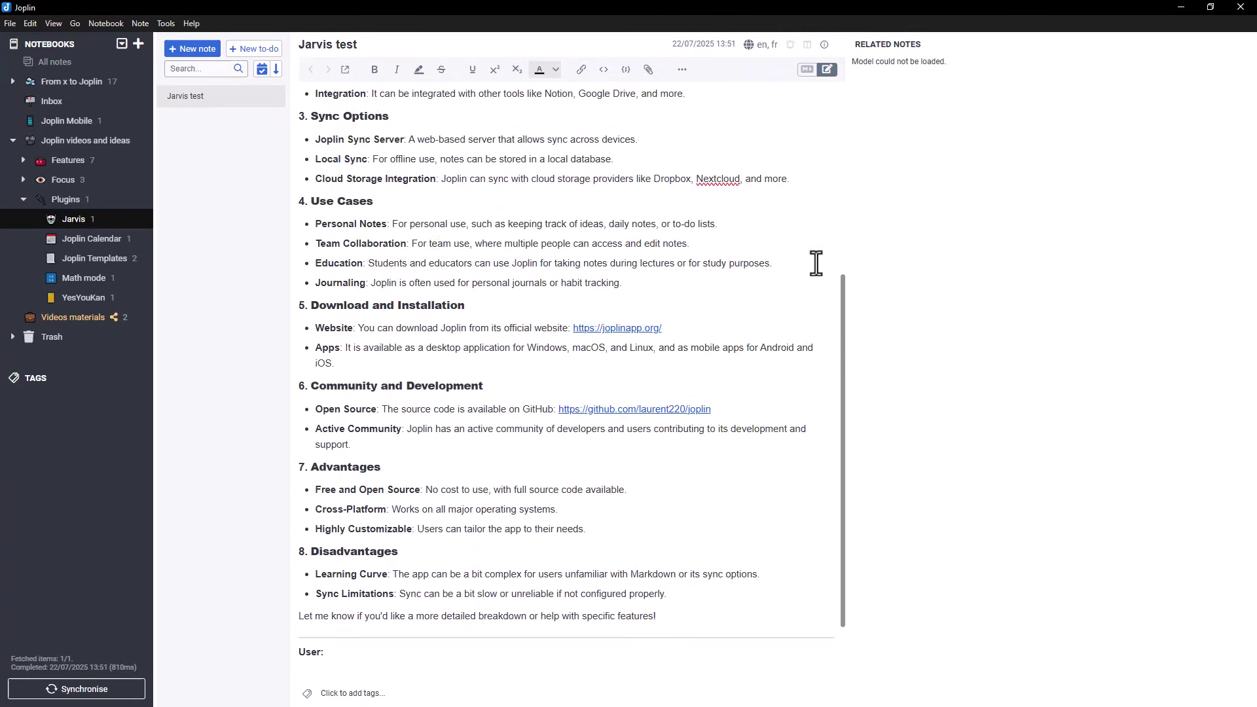
{"action": "scroll", "coordinate": [563, 427], "scroll_direction": "up", "scroll_amount": 6}
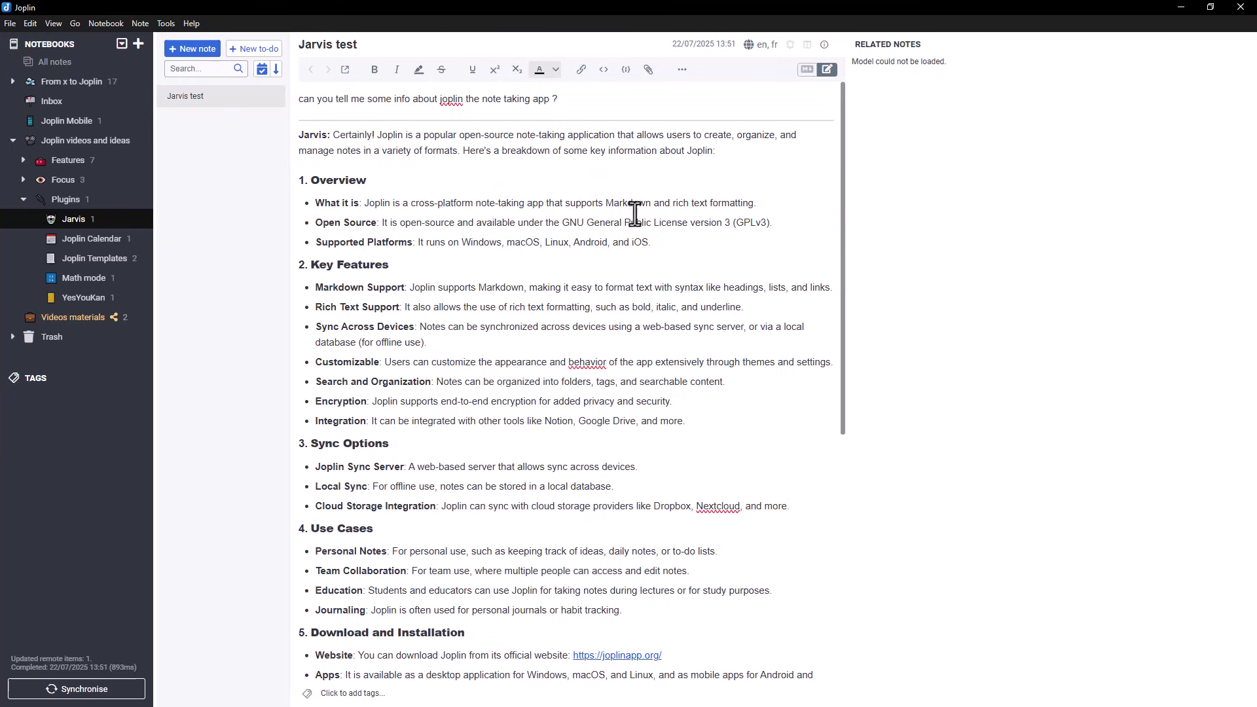
{"action": "left_click", "coordinate": [683, 70]}
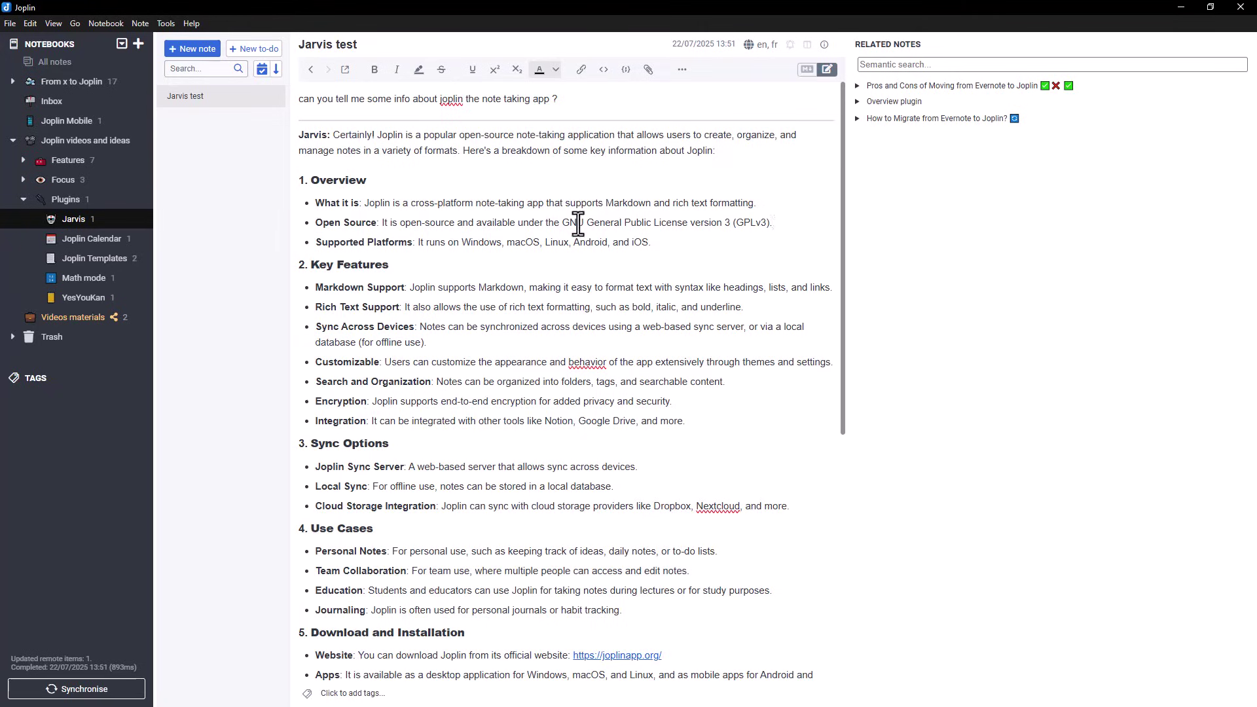
Step: Run Jarvis Annotate to give the note a new title, three tags and Related notes links
{"action": "scroll", "coordinate": [576, 222], "scroll_direction": "down", "scroll_amount": 6}
{"action": "left_click", "coordinate": [681, 71]}
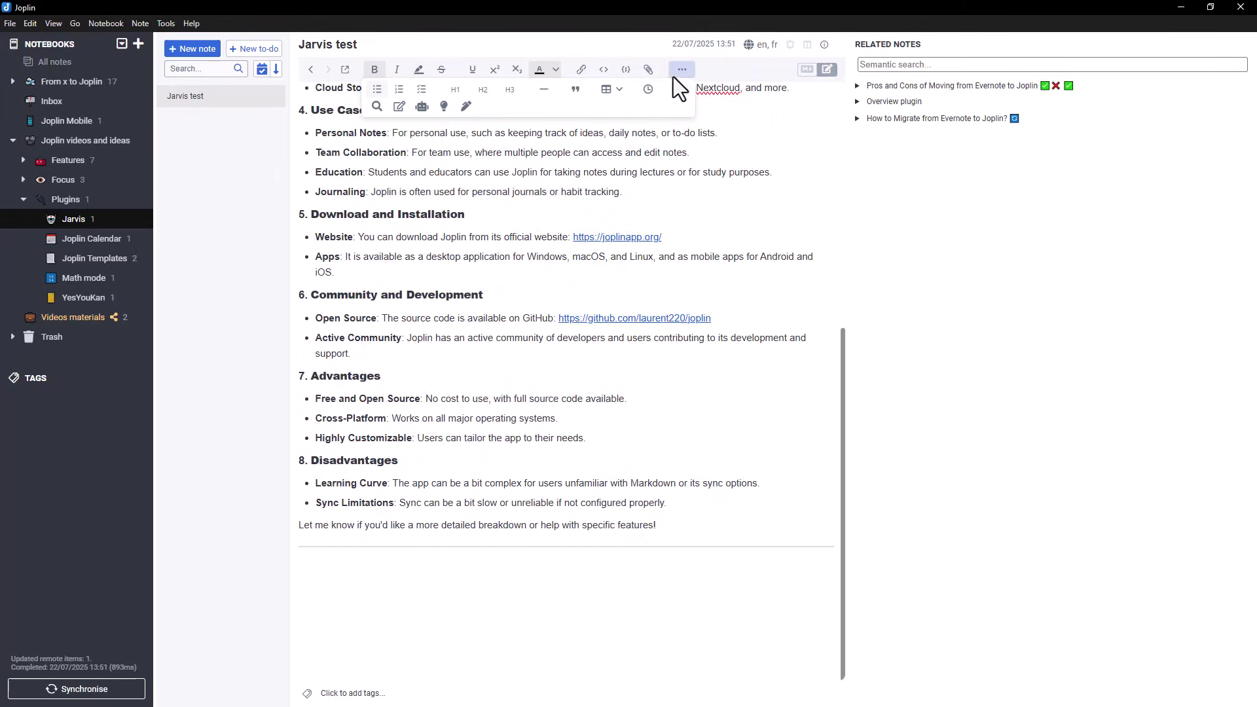
{"action": "left_click", "coordinate": [445, 107]}
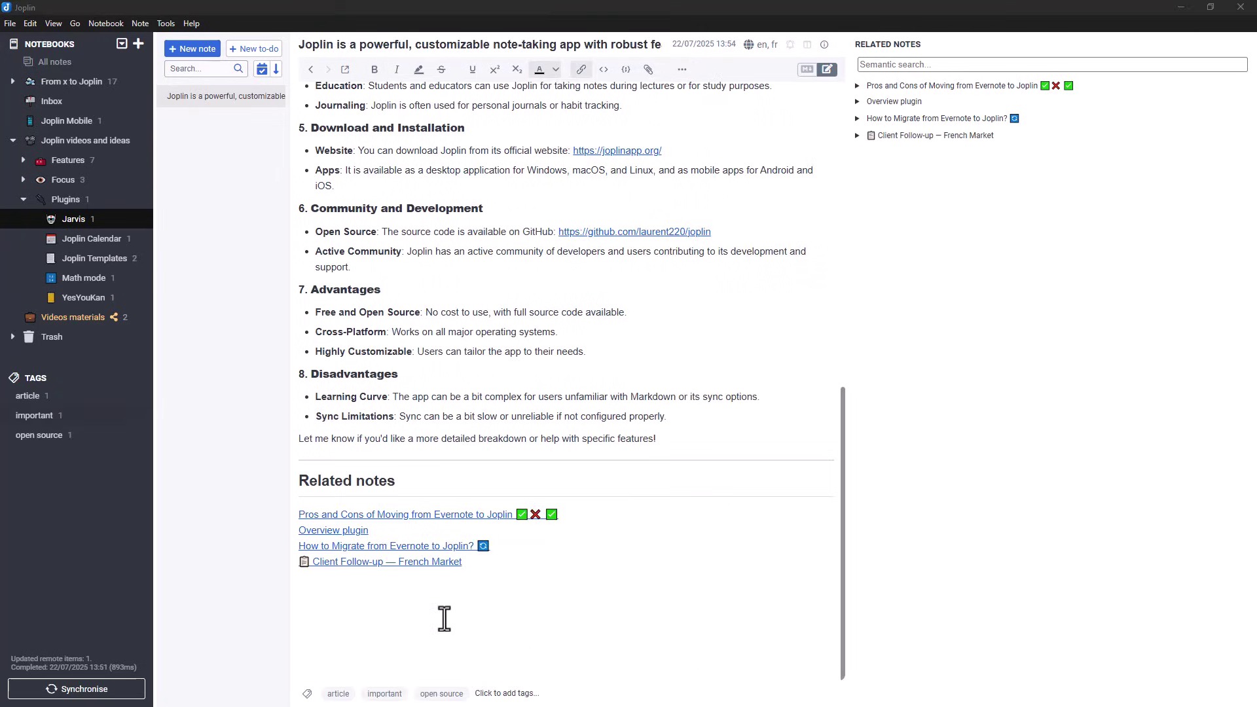
Step: Add the line 'Thanks for watching the vidéo come discover more plugins on plugin page !' below the links
{"action": "left_click_drag", "start_coordinate": [580, 587], "coordinate": [526, 567]}
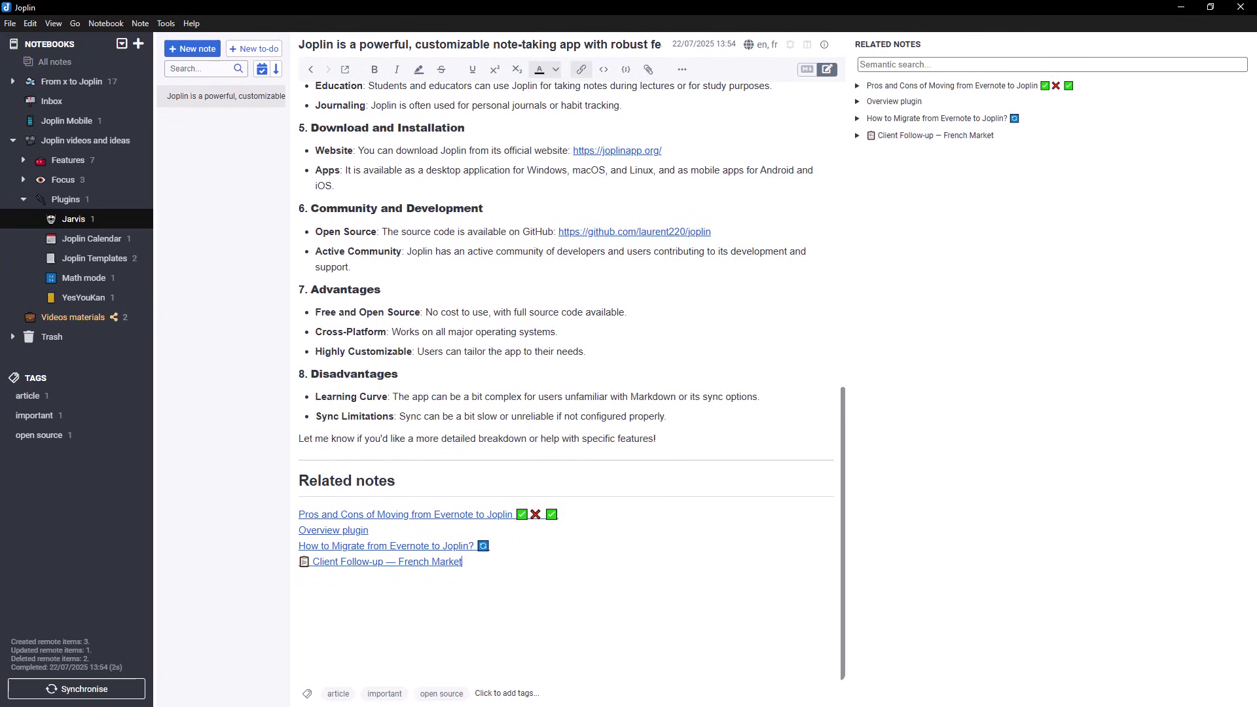
{"action": "key", "text": "Return"}
{"action": "type", "text": "Thanks for watching"}
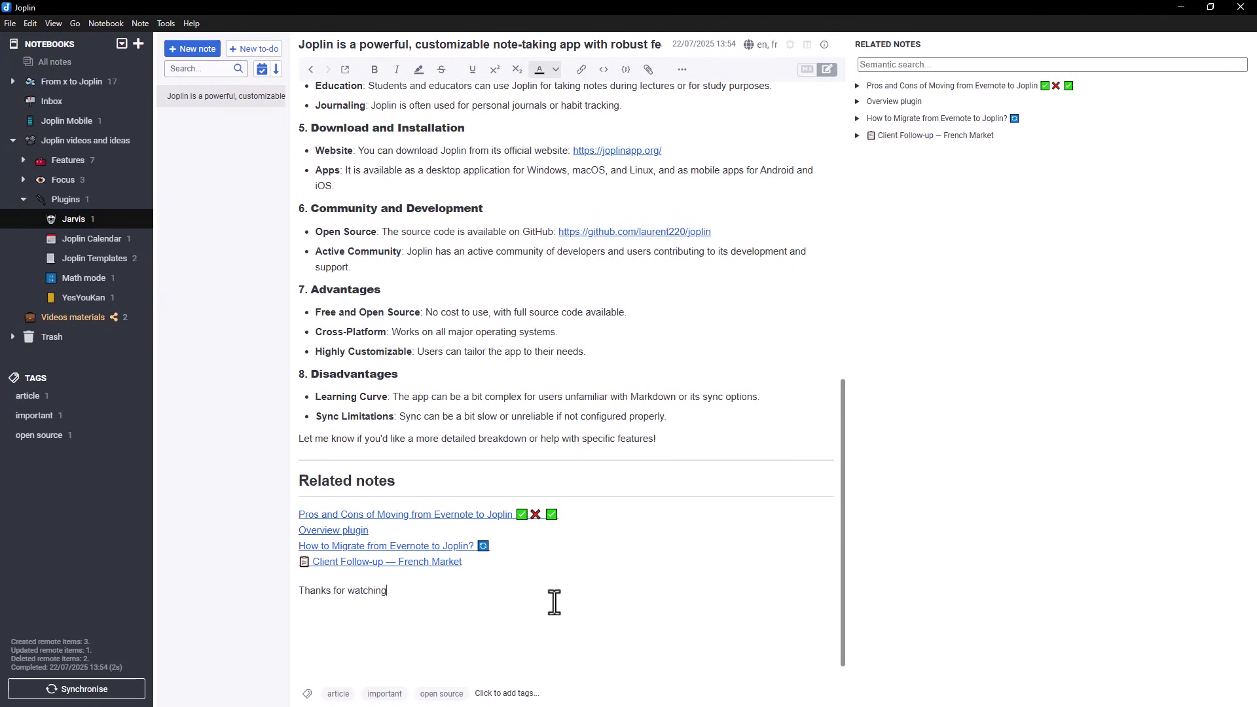
{"action": "type", "text": " the vidéo come discover more p"}
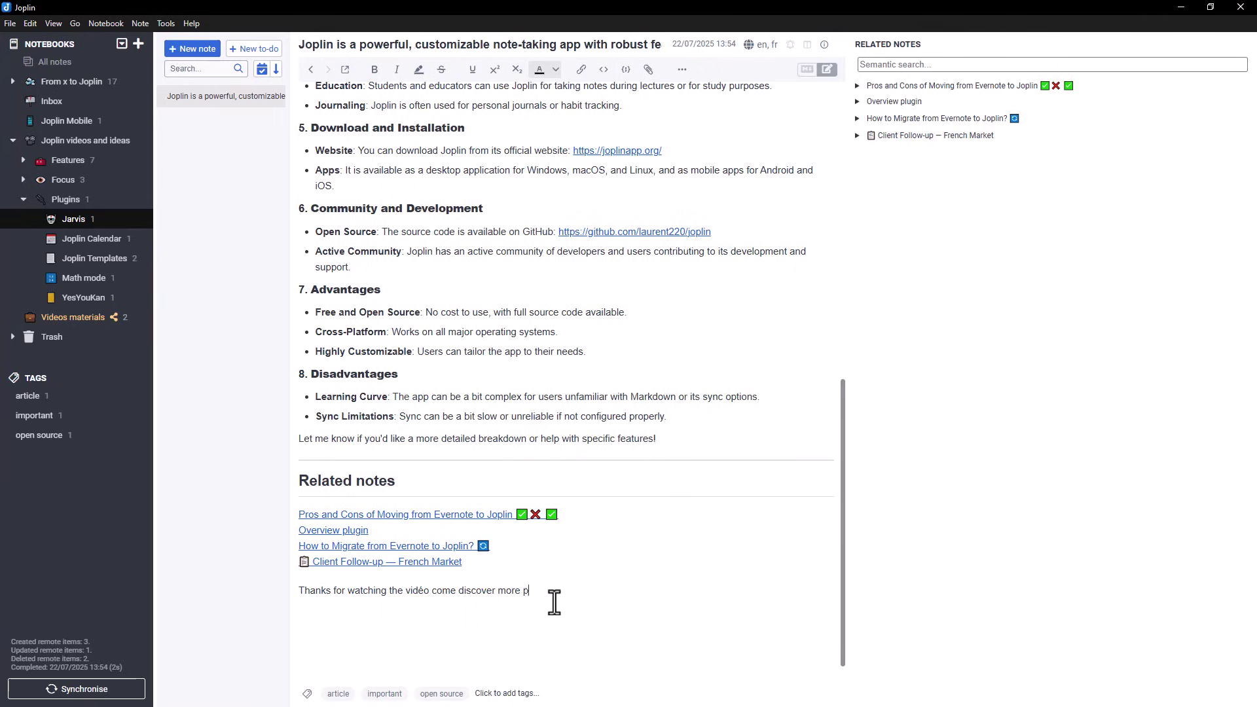
{"action": "type", "text": "lugins on plugin page !"}
Step: Have Jarvis rewrite the closing line with the prompt 'make it more engaging' and replace the original
{"action": "left_click_drag", "start_coordinate": [679, 591], "coordinate": [284, 612]}
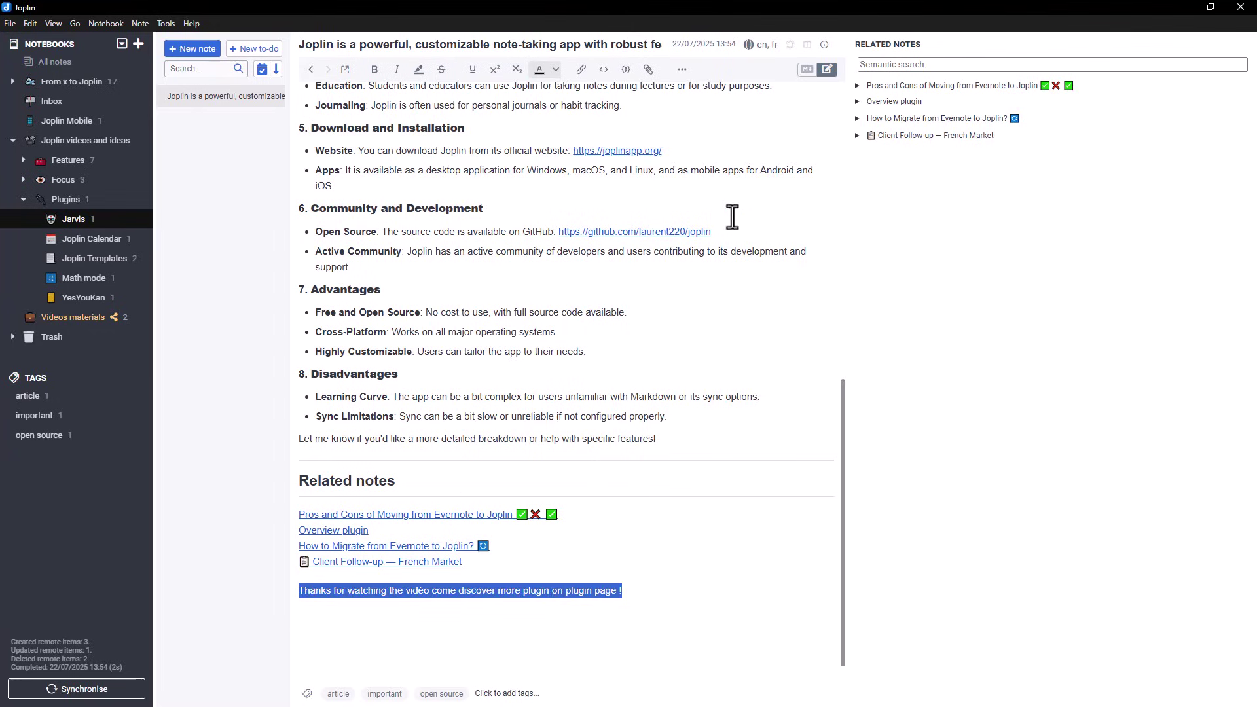
{"action": "left_click", "coordinate": [683, 70]}
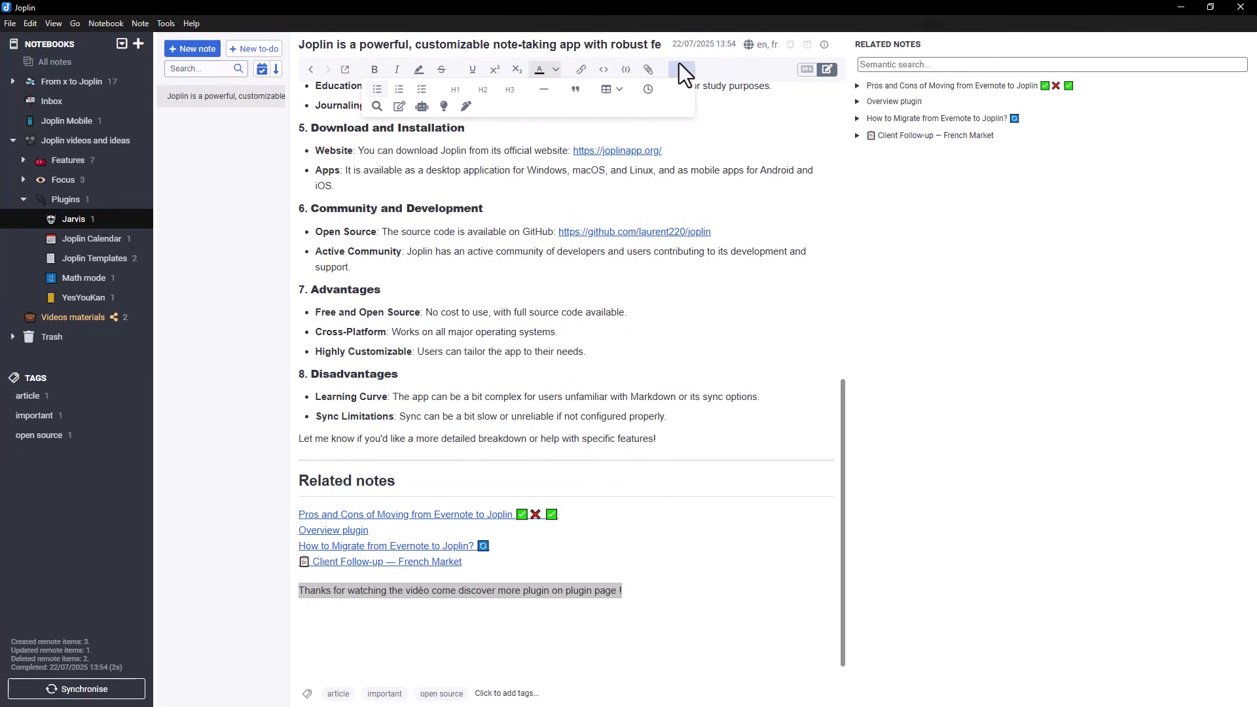
{"action": "left_click", "coordinate": [413, 107]}
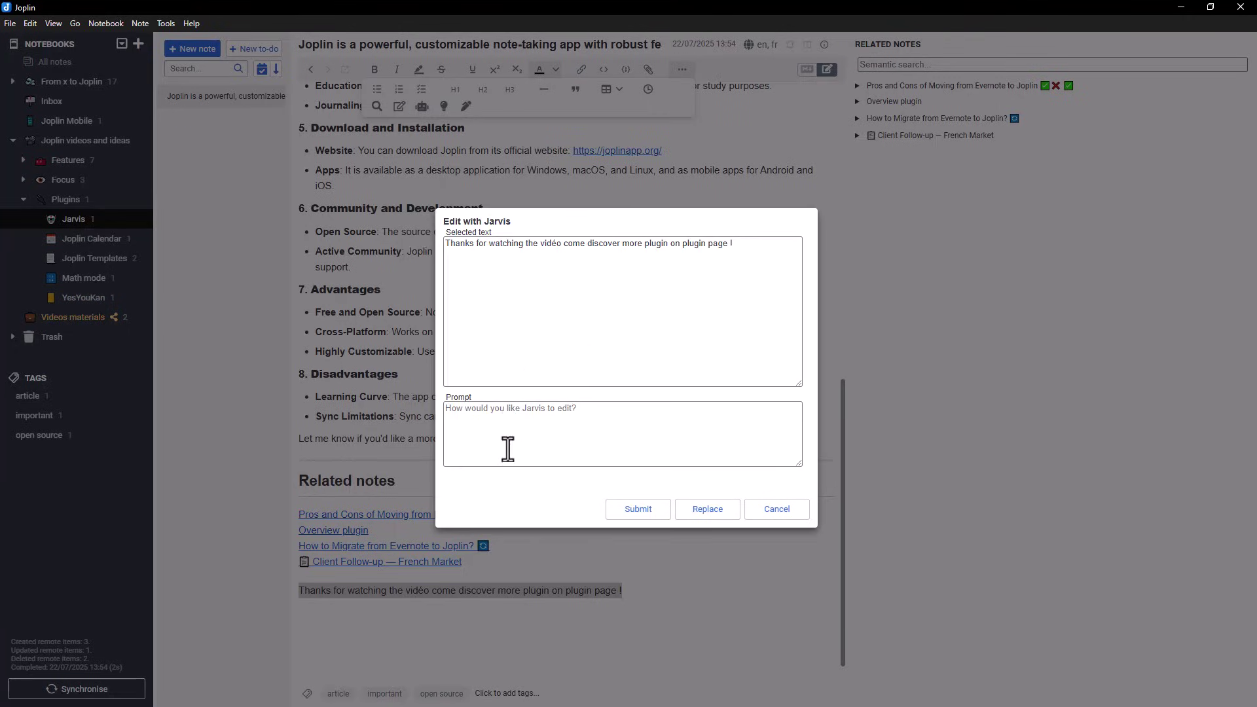
{"action": "left_click", "coordinate": [605, 438]}
{"action": "type", "text": "make it mor"}
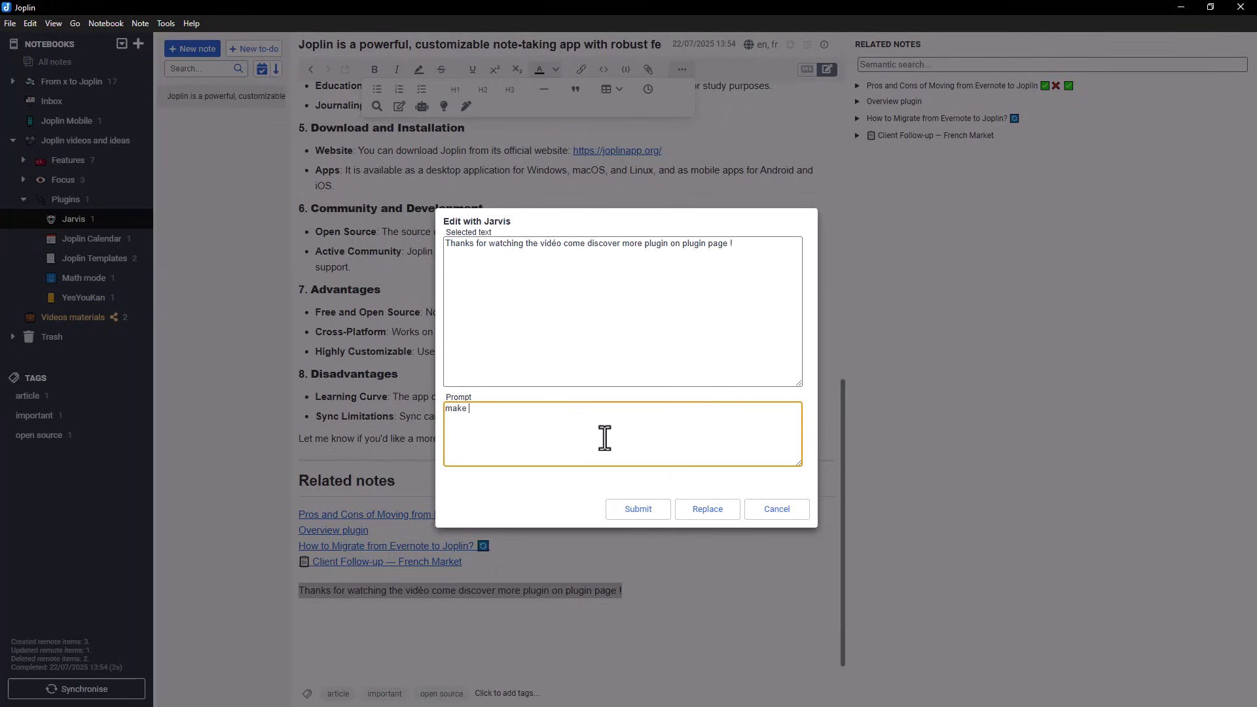
{"action": "type", "text": "e engaging !"}
{"action": "left_click", "coordinate": [645, 512]}
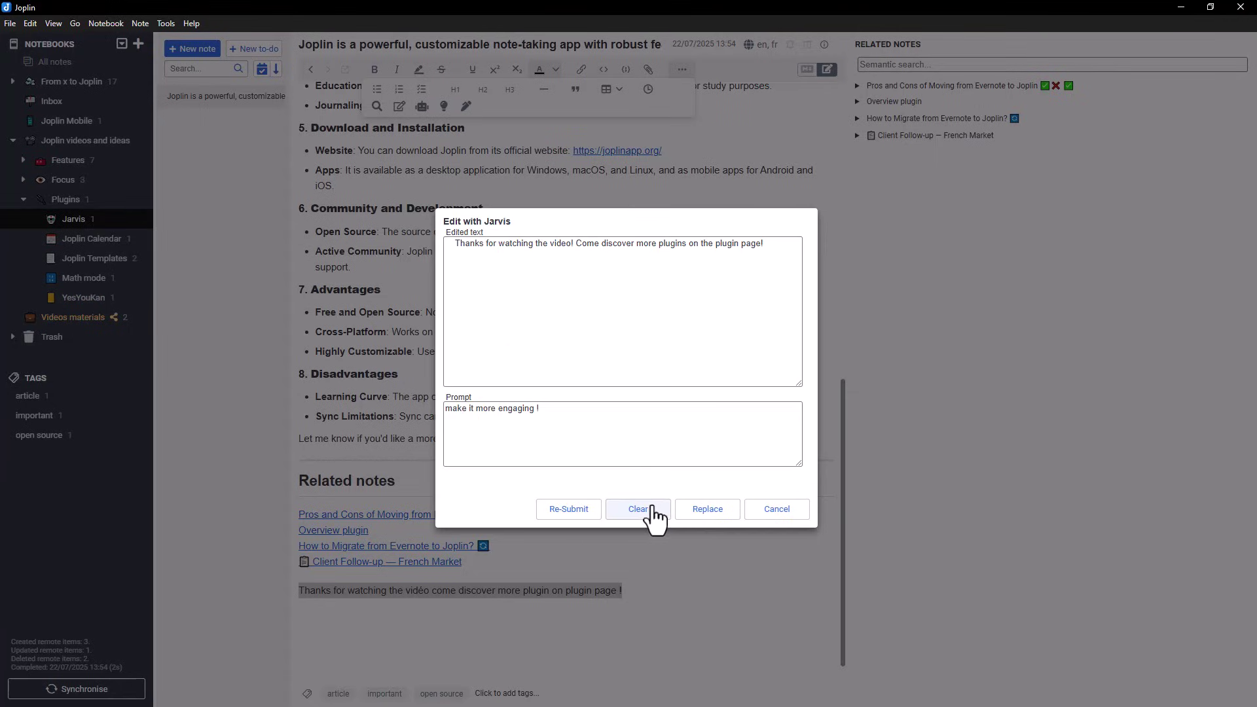
{"action": "left_click", "coordinate": [718, 521]}
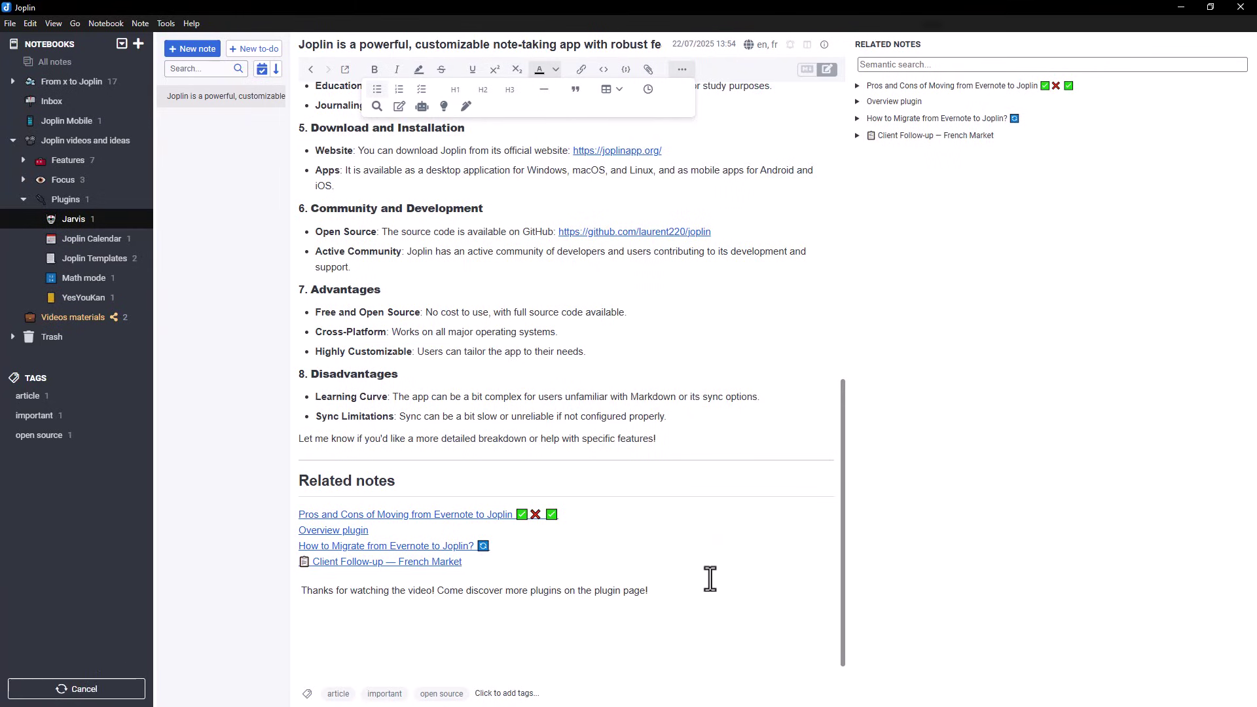